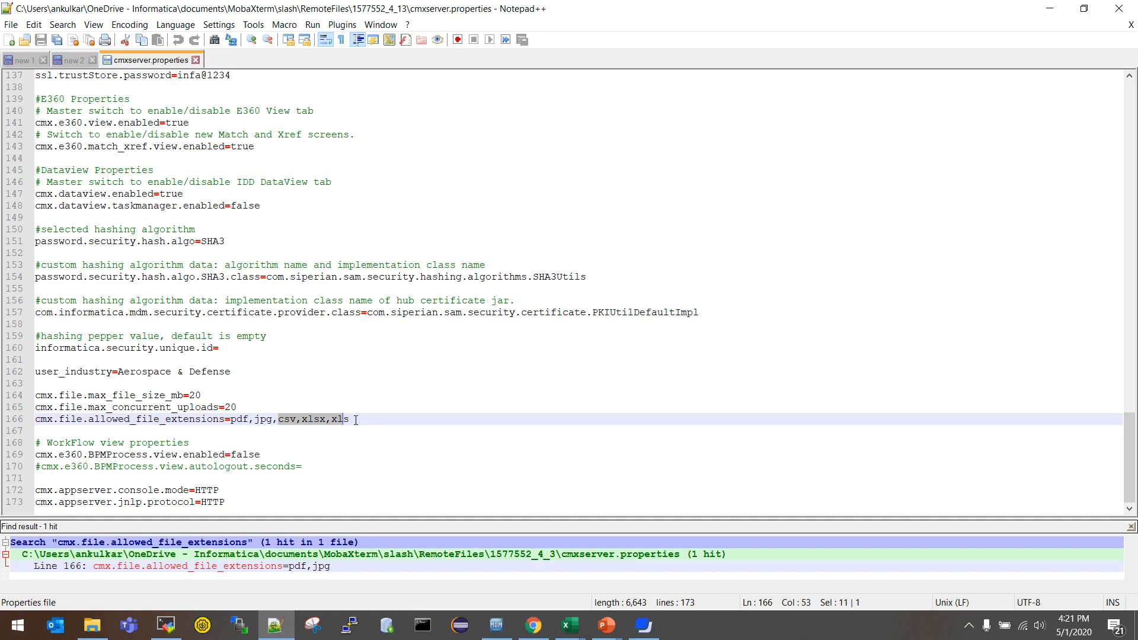
Step: Append csv, xlsx and xls to the allowed file extensions on line 166 of cmxserver.properties
click(355, 419)
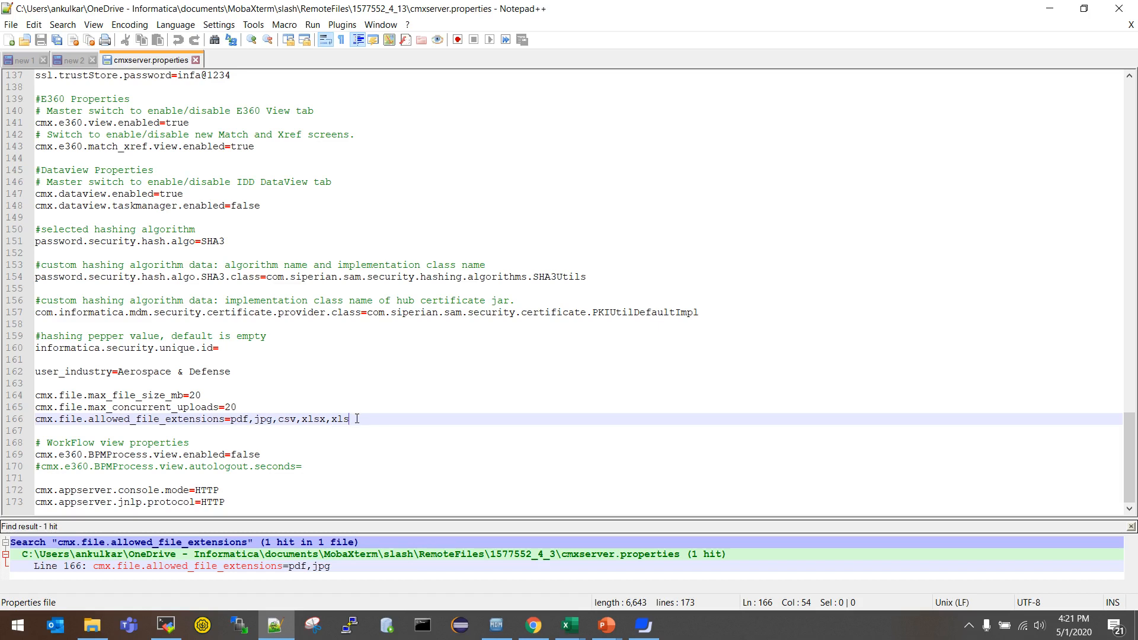
Step: Review the Party object's WS rule set and its four fuzzy rules in the Hub Console
key(alt+Tab)
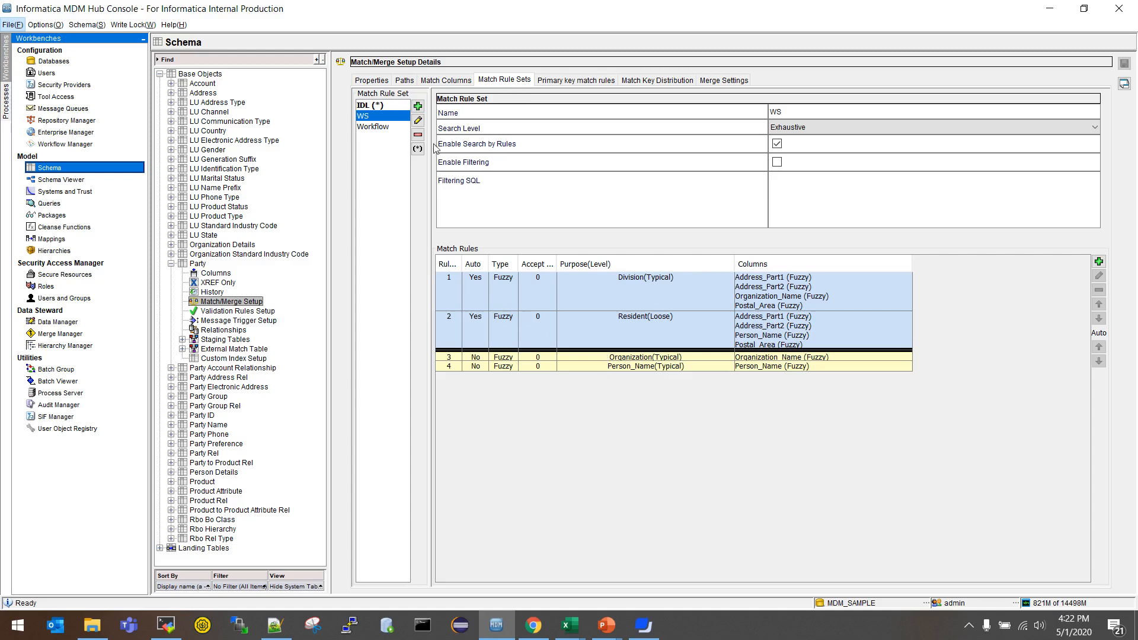
click(528, 145)
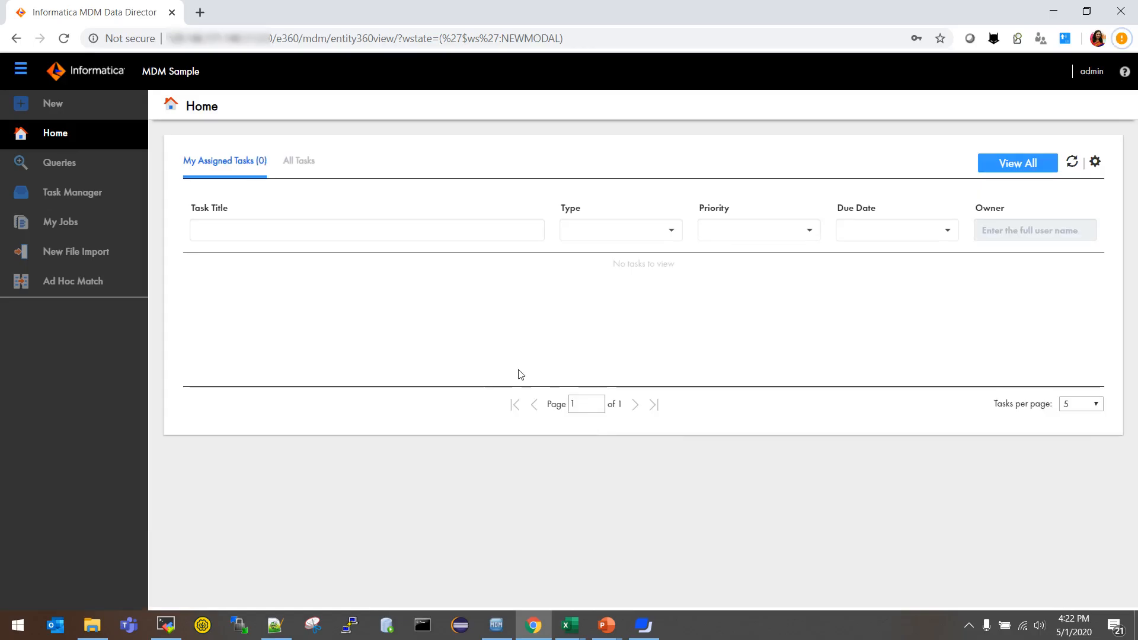
Step: Upload Adhoc_match_test2.xlsx to Ad Hoc Match and bring up the workbook in Excel
click(82, 291)
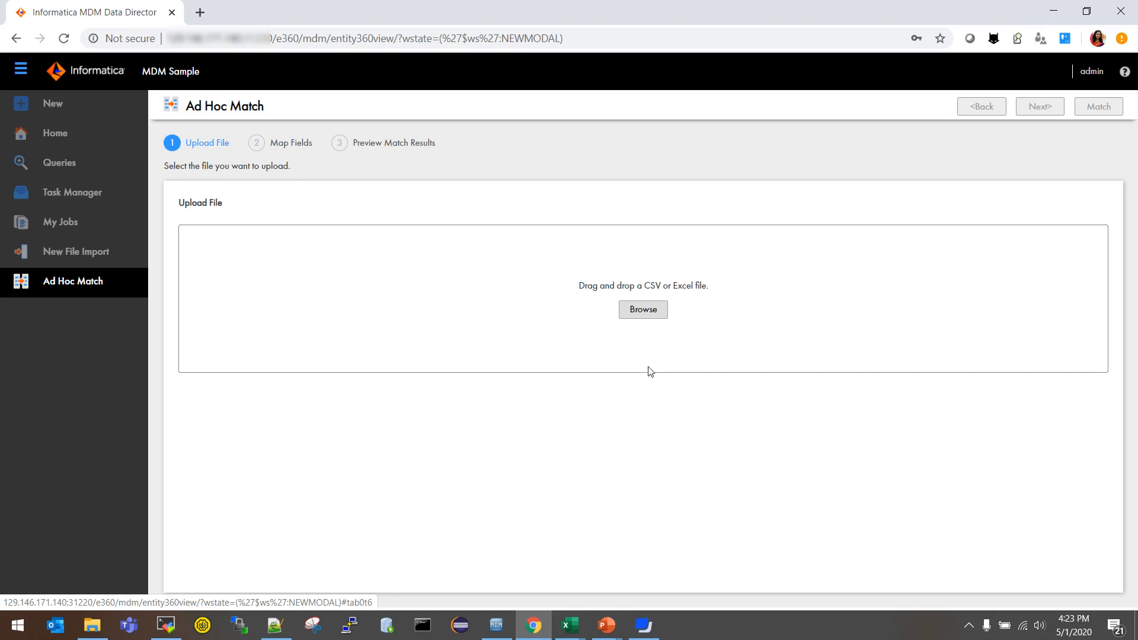
click(650, 314)
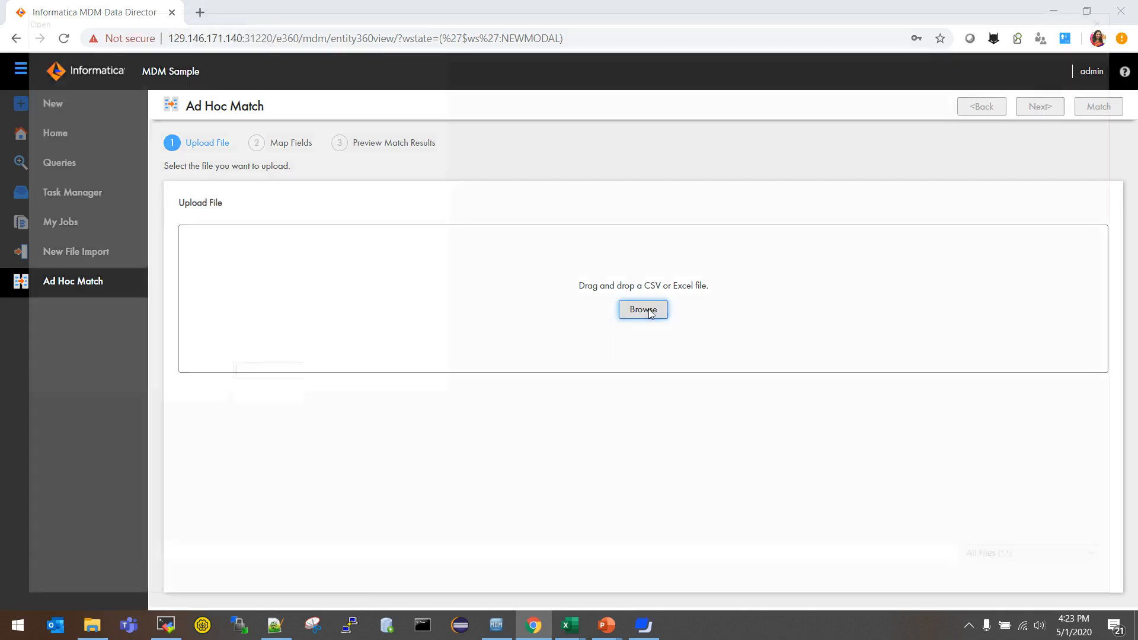
click(230, 138)
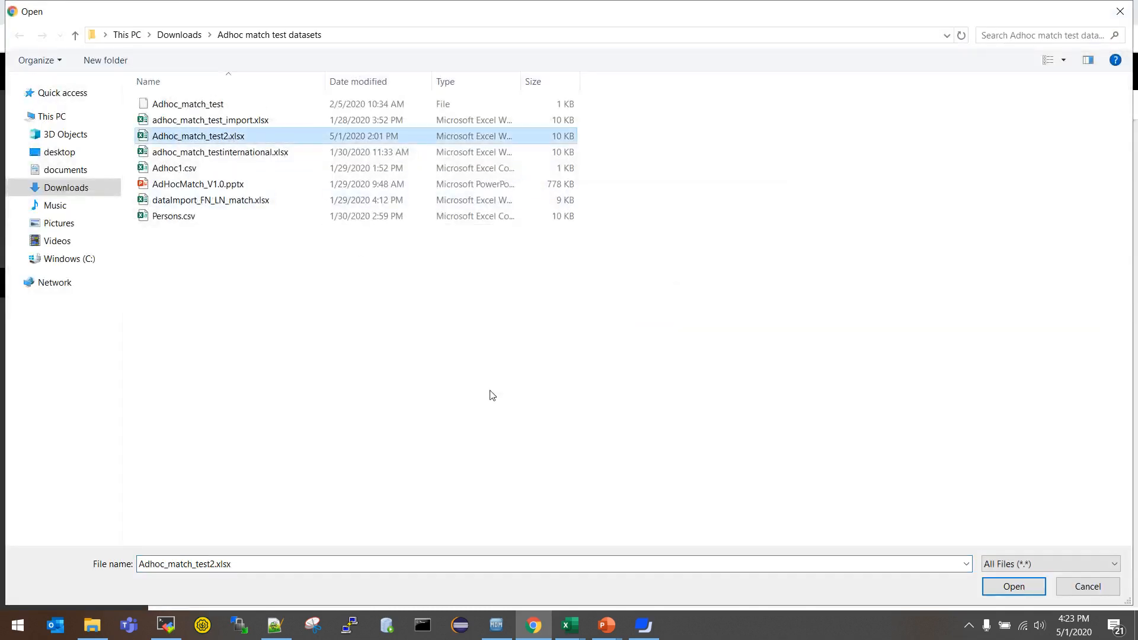
click(1010, 586)
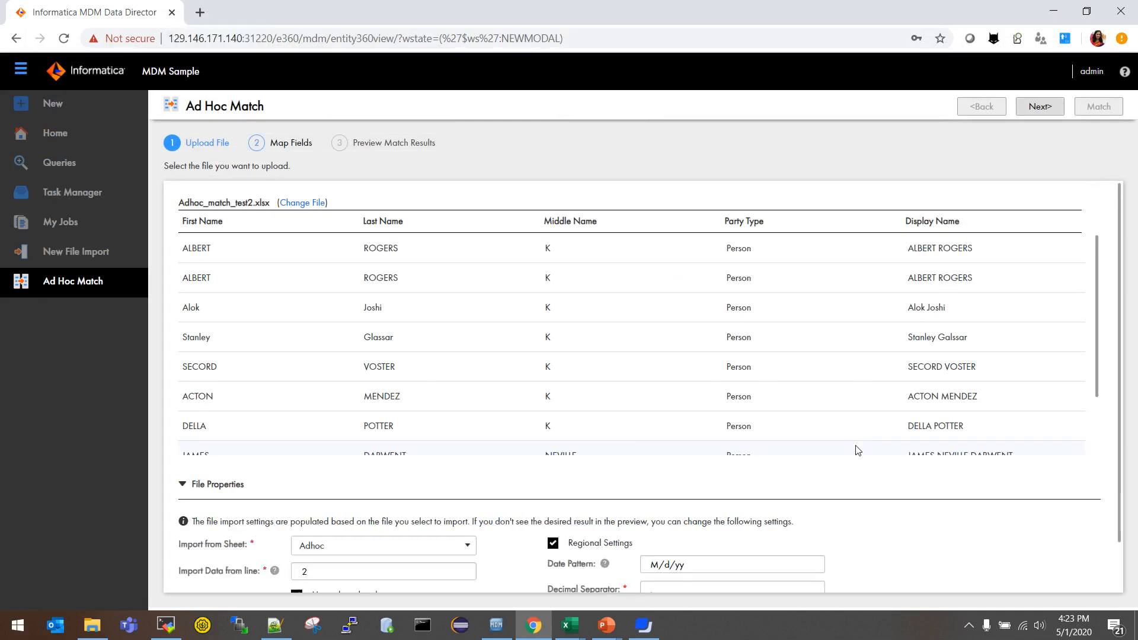
key(alt+Tab)
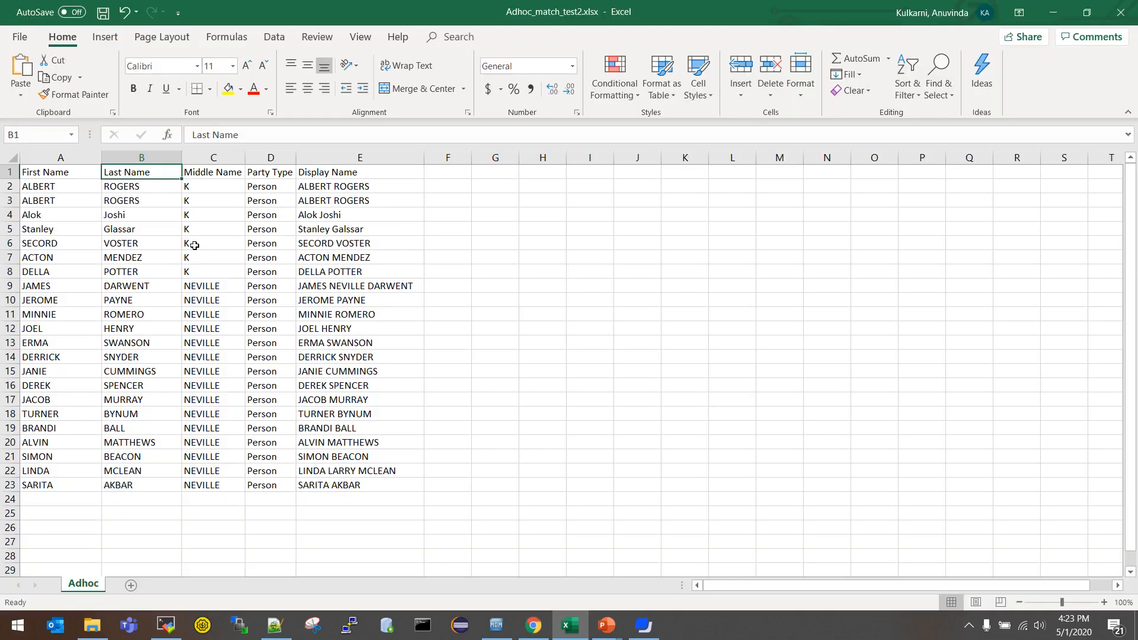
Step: Check the A1 and B1 column headers of the person list, then return to the upload preview
click(59, 176)
click(116, 173)
key(alt+Tab)
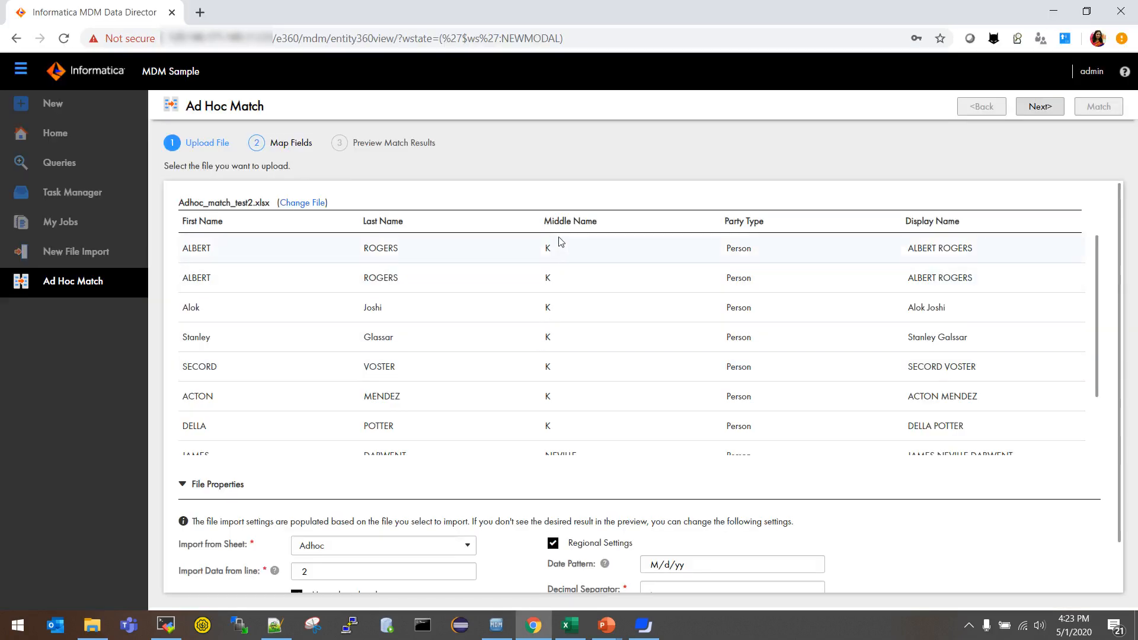
Step: Re-upload Adhoc_match_test2.xlsx and confirm sheet Adhoc, data from line 2, headers in row 1
click(312, 203)
click(643, 309)
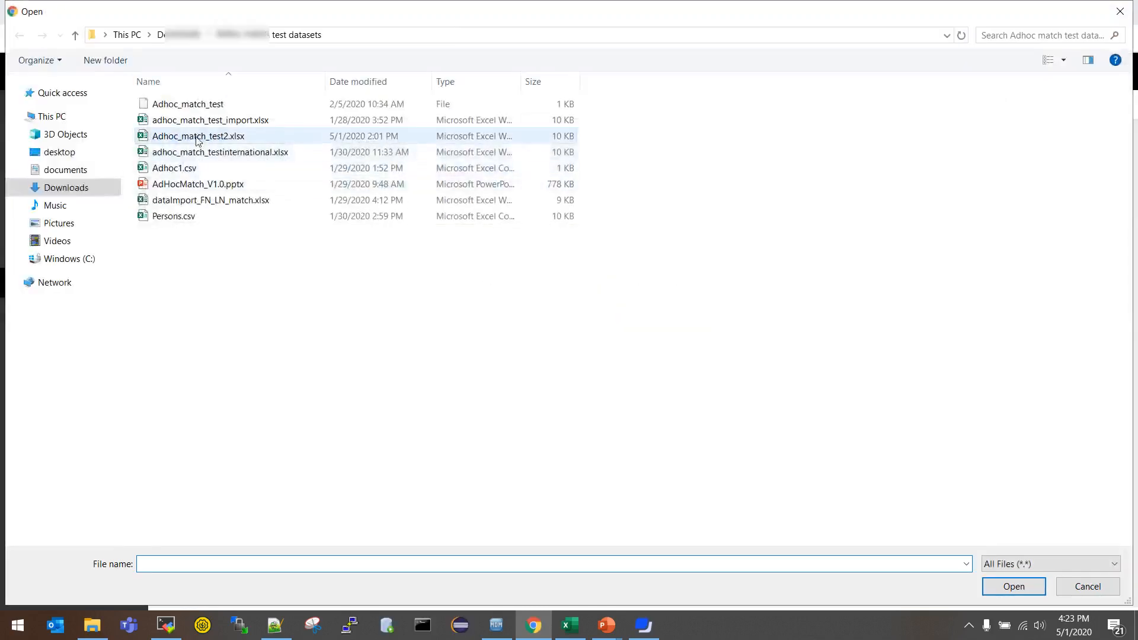
double_click(196, 138)
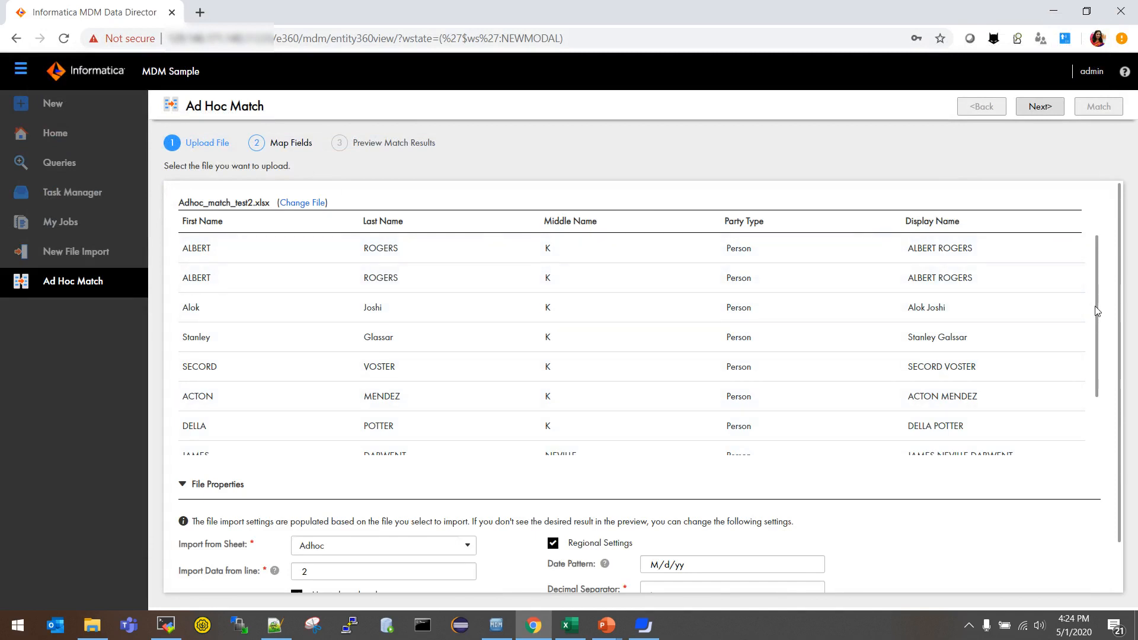
drag(1097, 310, 1123, 463)
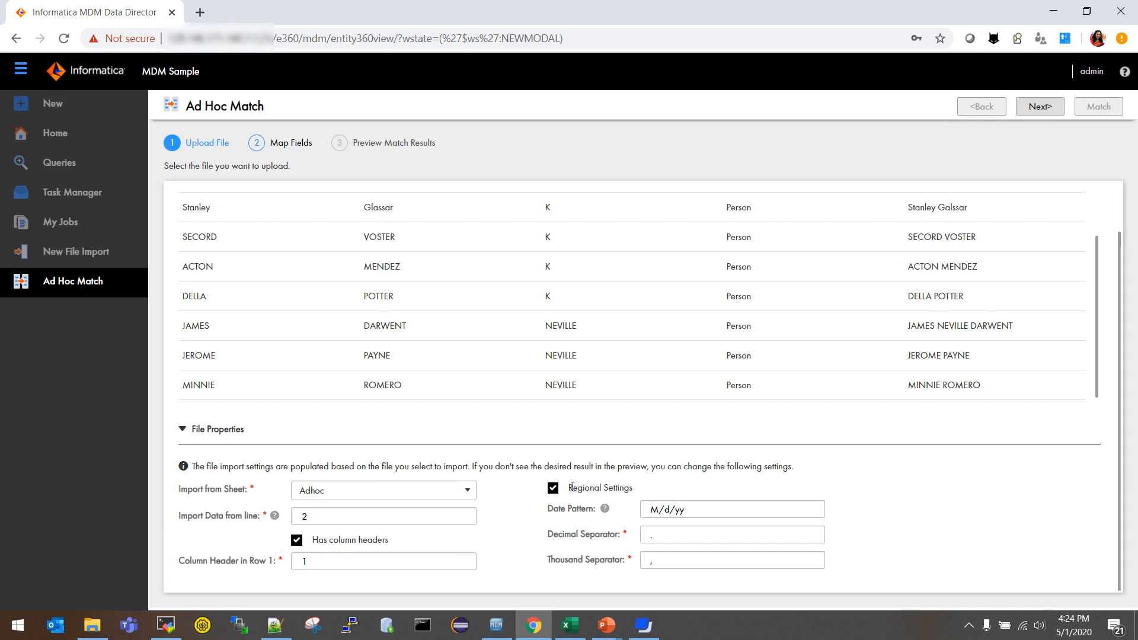
Step: Review the Regional Settings and advance to the Map Fields step
drag(630, 487, 570, 490)
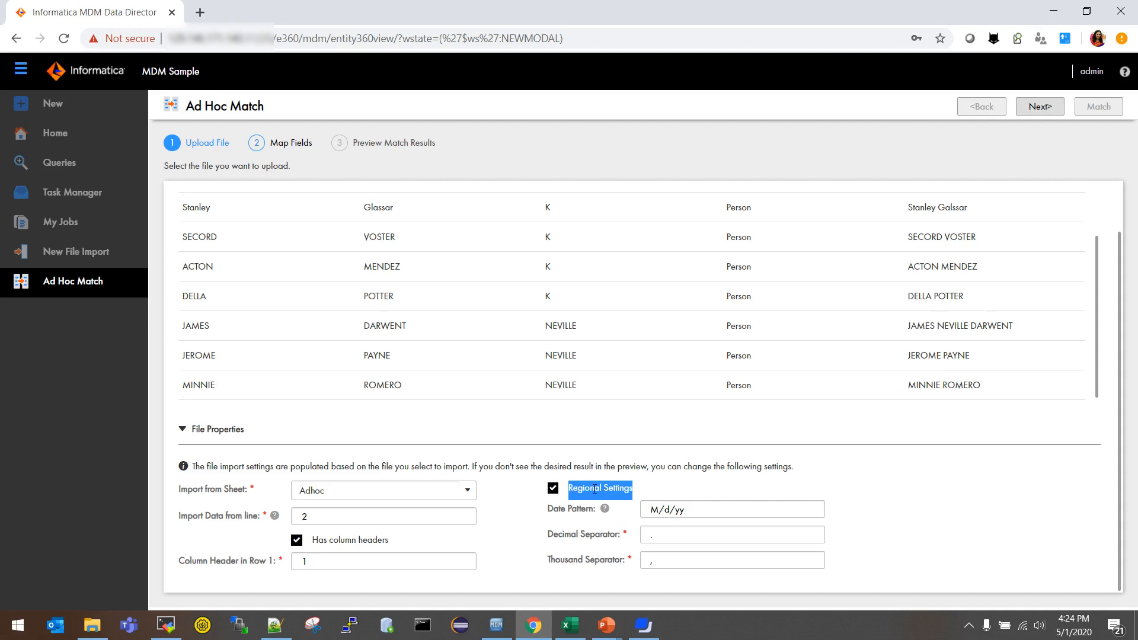
click(789, 486)
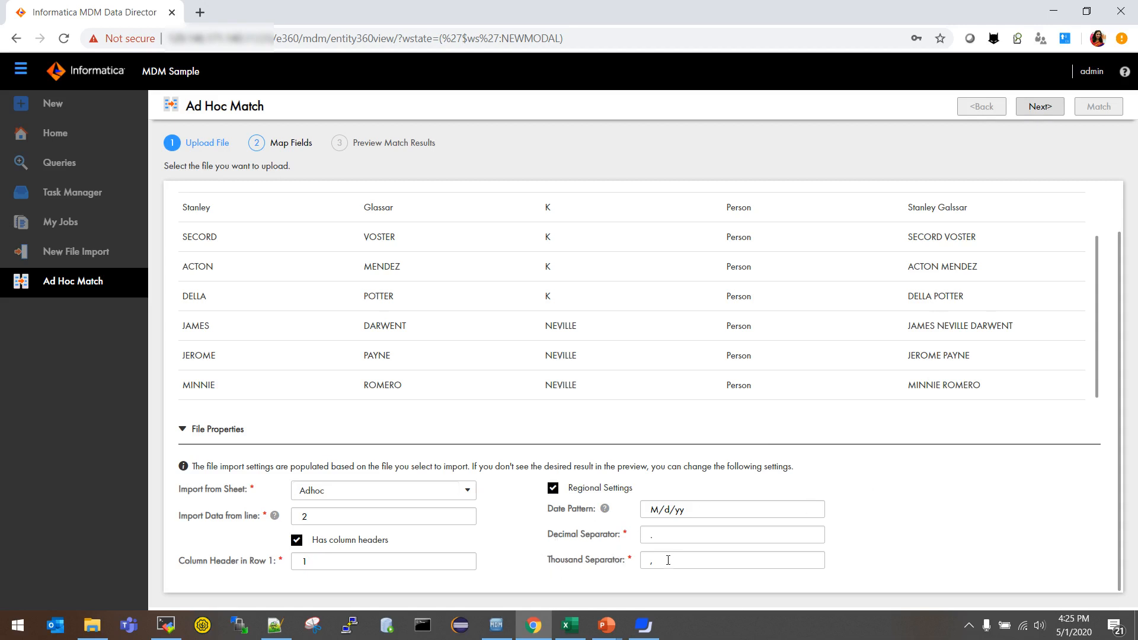
click(1049, 118)
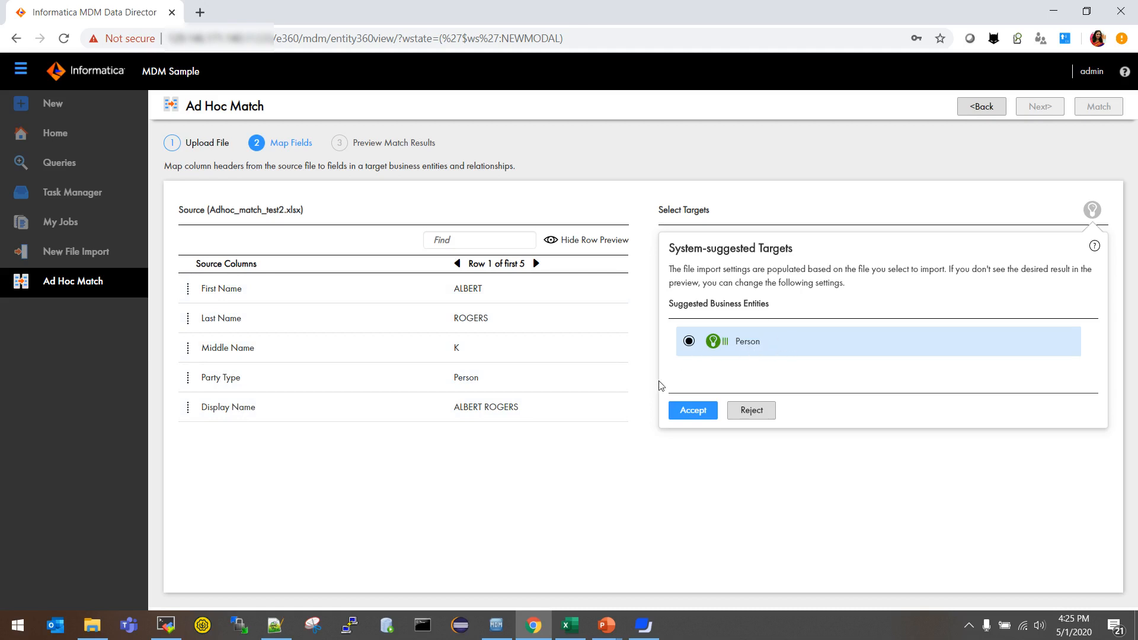
Step: Accept Person as the target and check the Party Type, Last Name and Display Name mappings
click(677, 413)
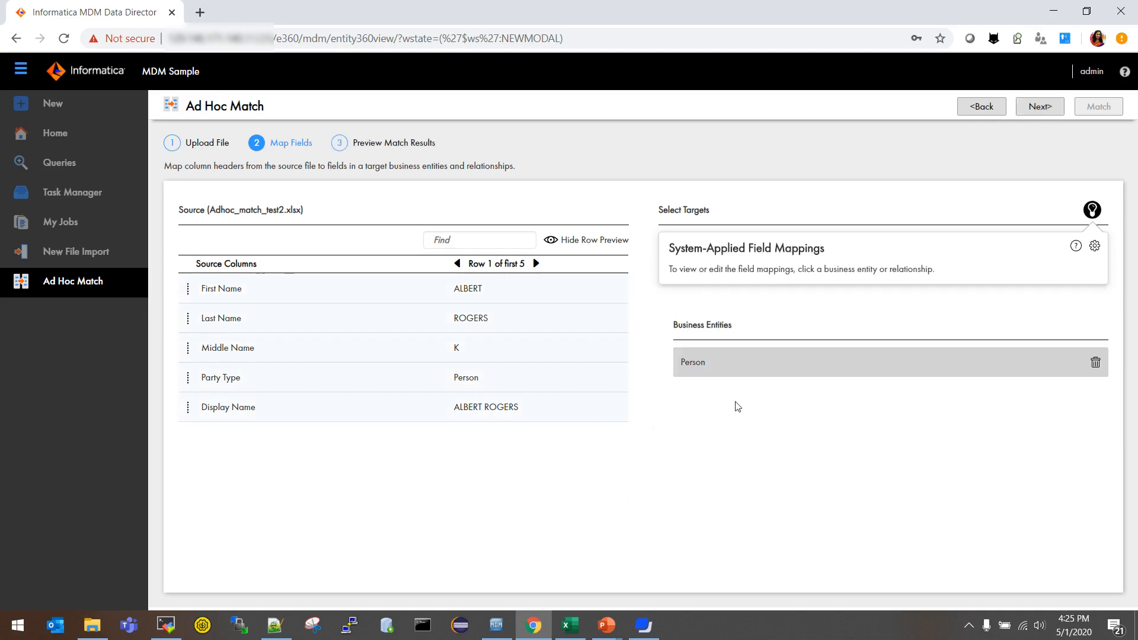
click(726, 370)
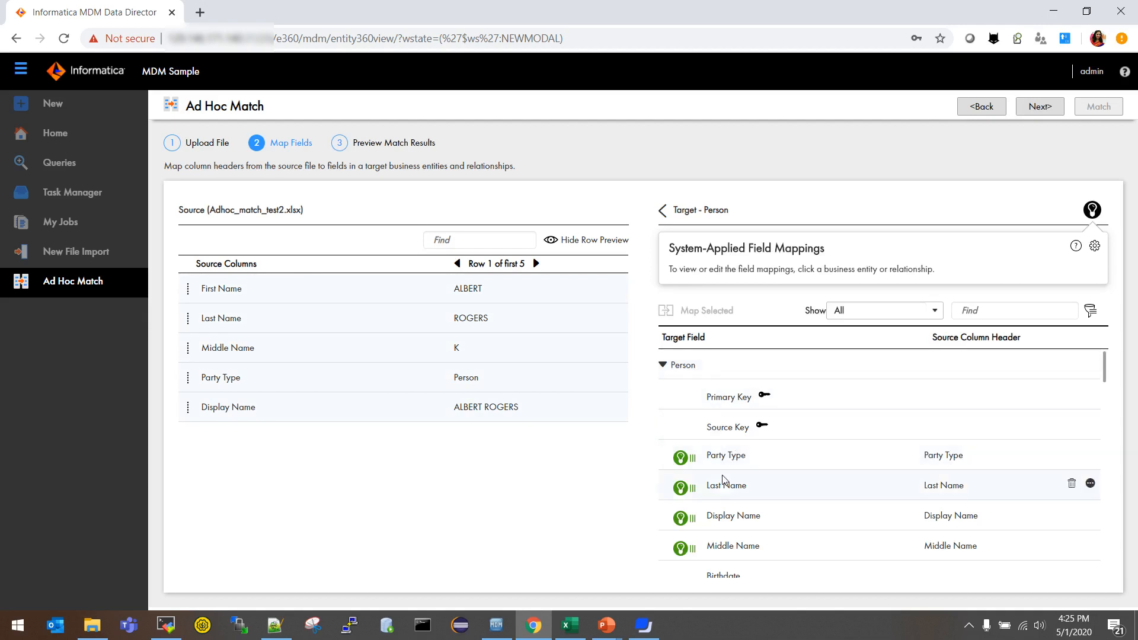
click(845, 456)
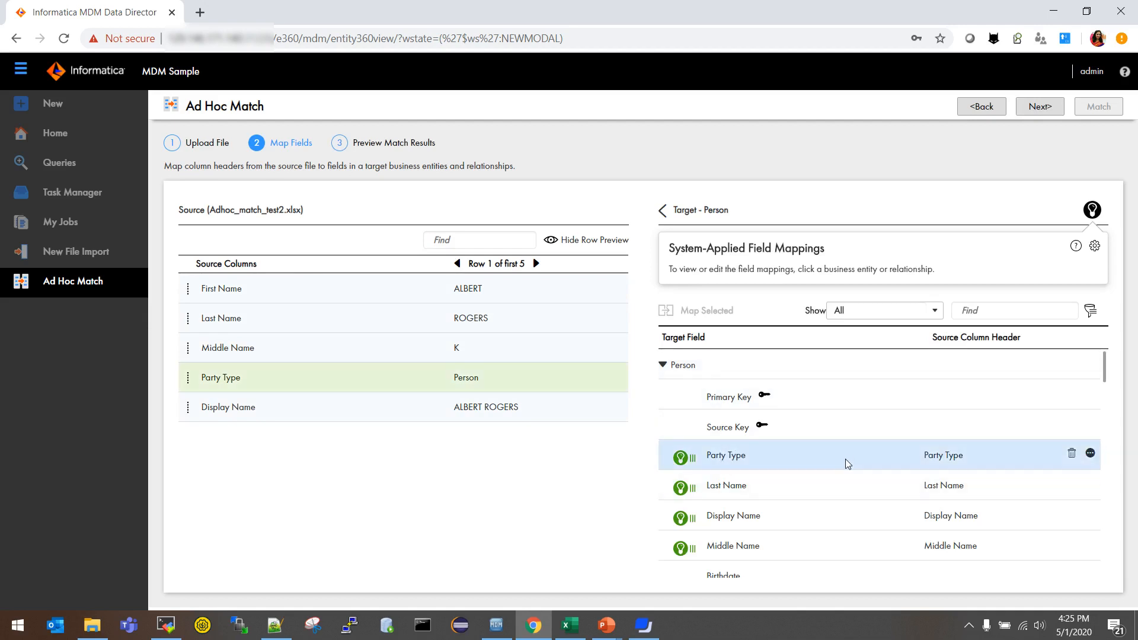
click(833, 486)
click(826, 517)
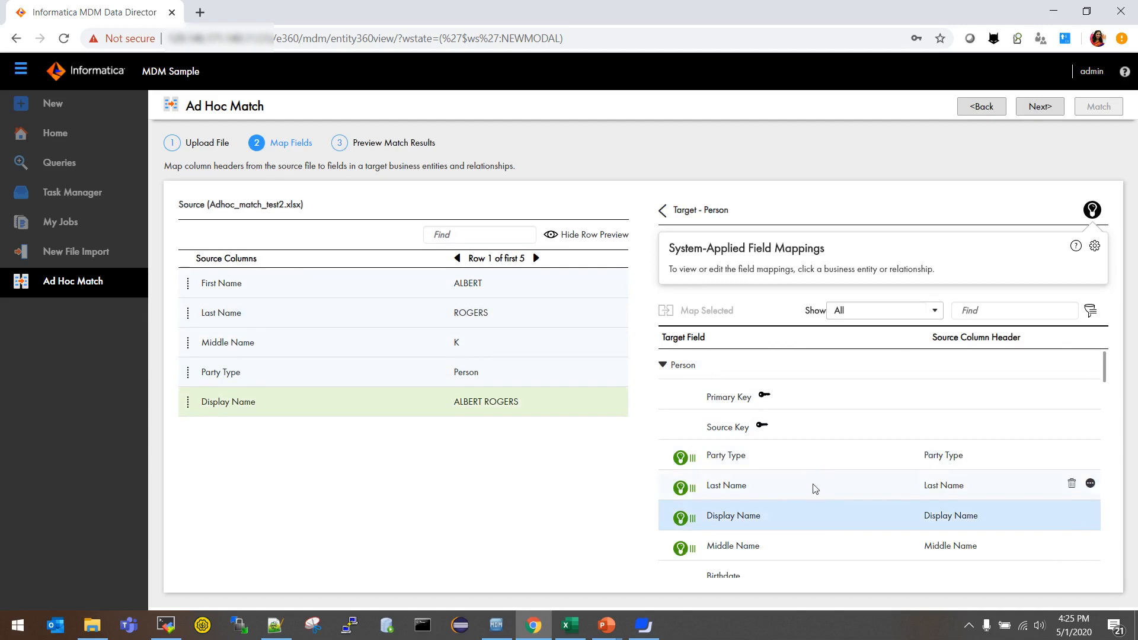
click(796, 458)
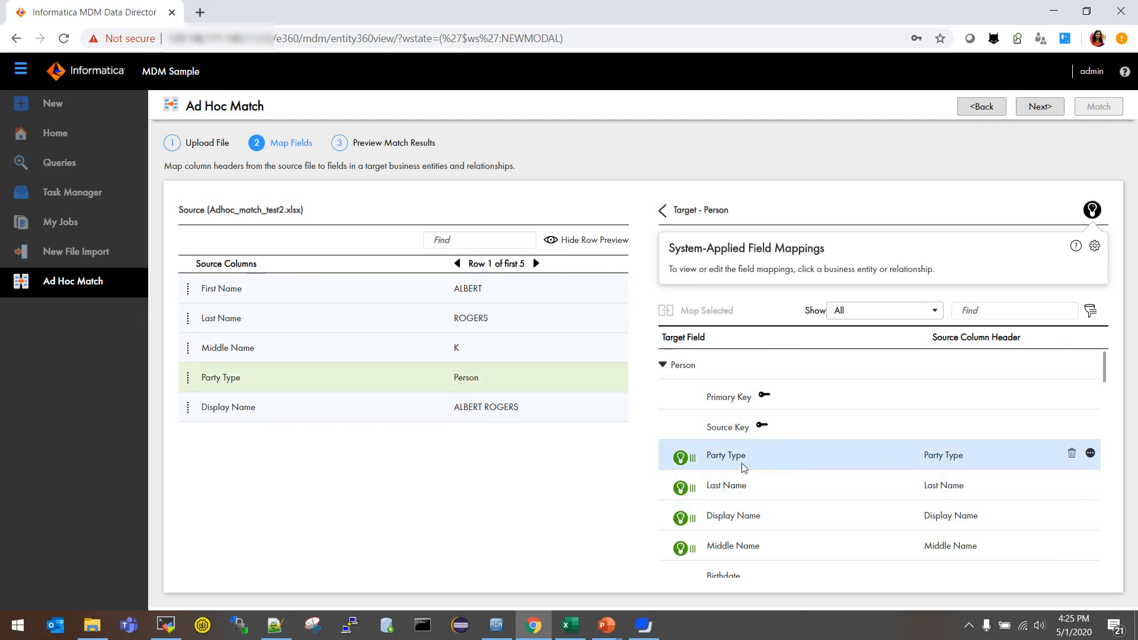
Step: Compare the Party Type and Last Name targets with their source columns and proceed to preview
drag(747, 459, 707, 458)
drag(925, 455, 967, 454)
drag(748, 458, 710, 458)
drag(926, 455, 966, 455)
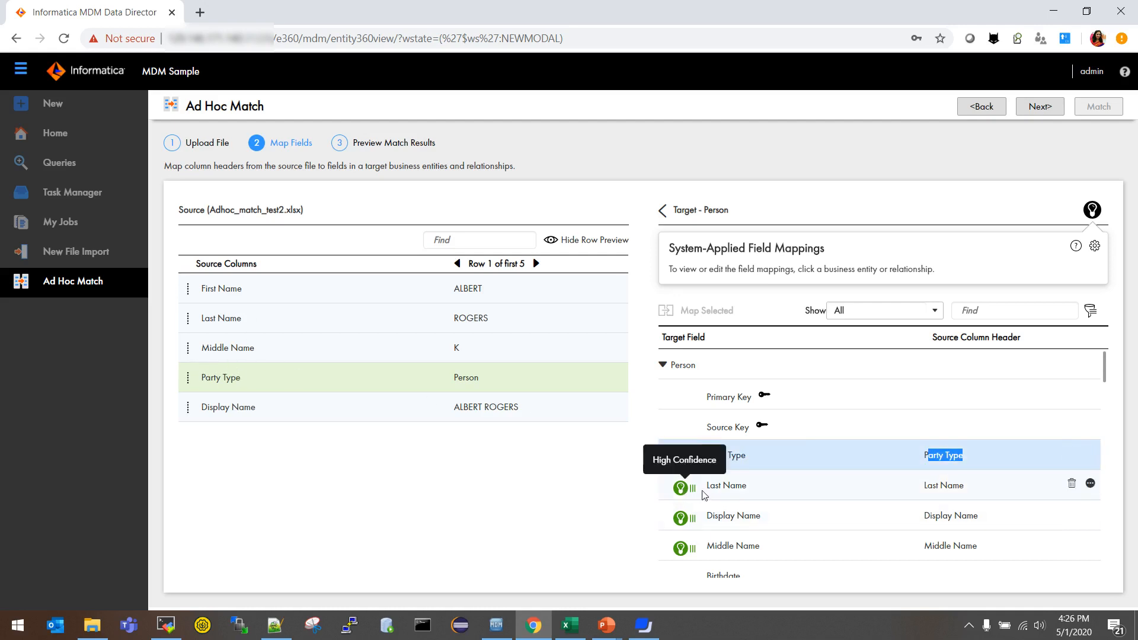
drag(705, 485, 752, 486)
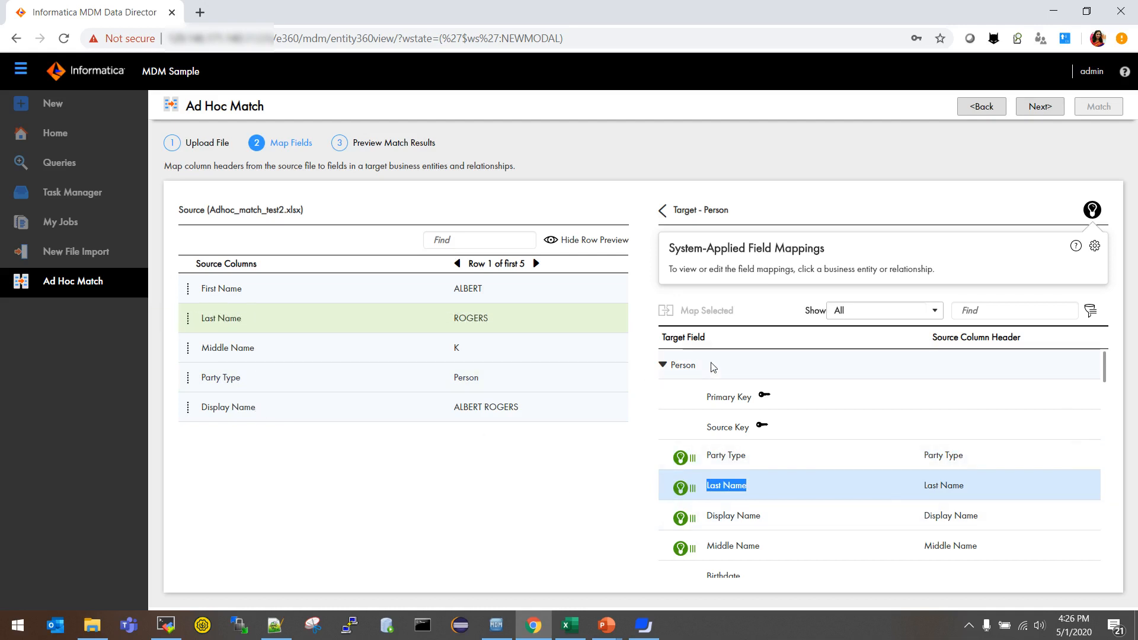
click(1037, 116)
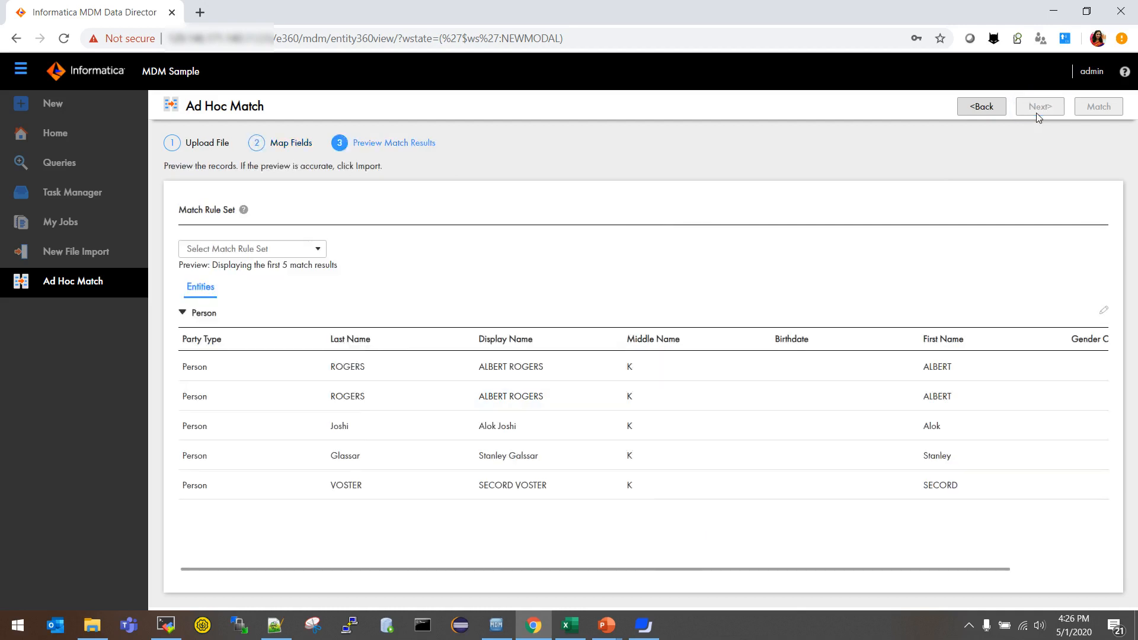
Step: Choose the Workflow match rule set and run the match on the previewed Person records
click(320, 249)
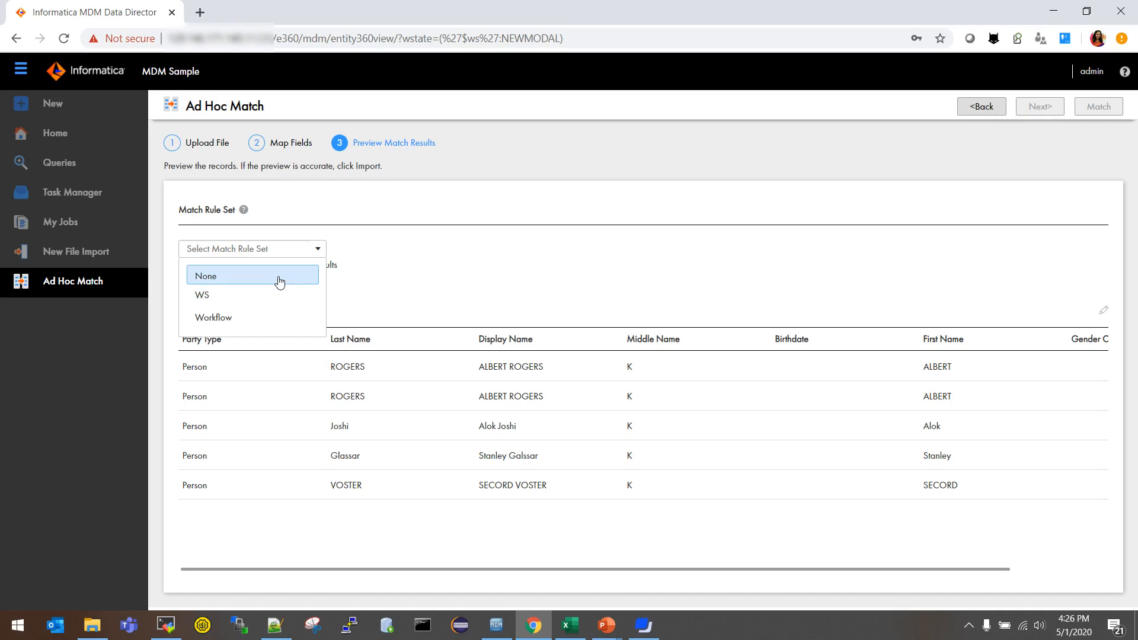
click(286, 321)
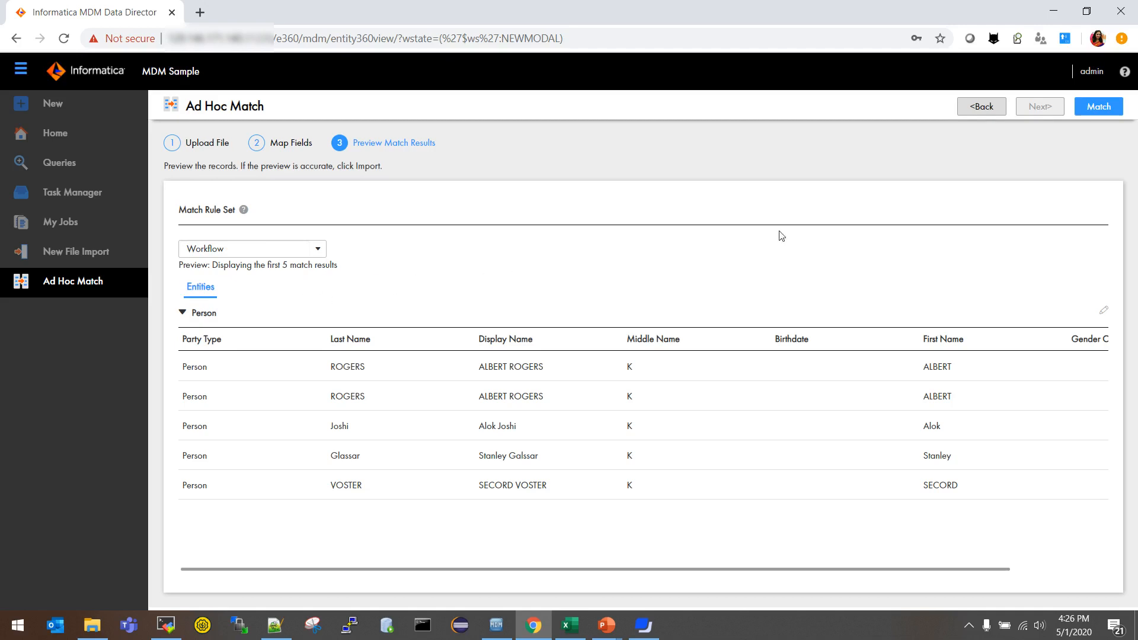
click(1096, 109)
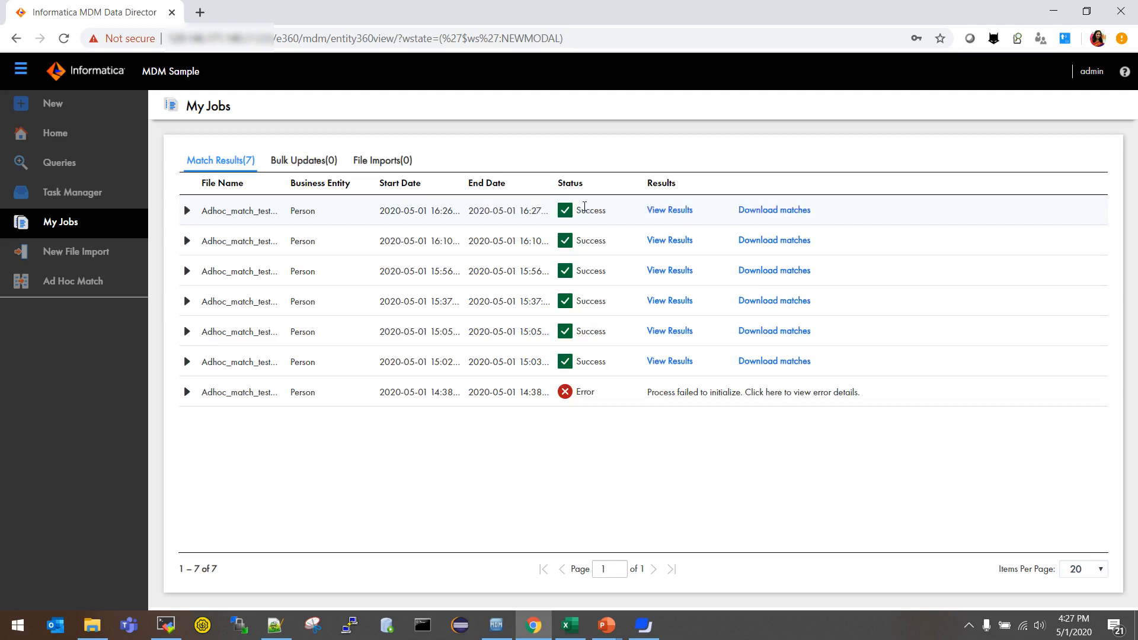
Step: Expand the 16:26 Person job to show 7 matched, 15 unique and 0 skipped records
click(591, 212)
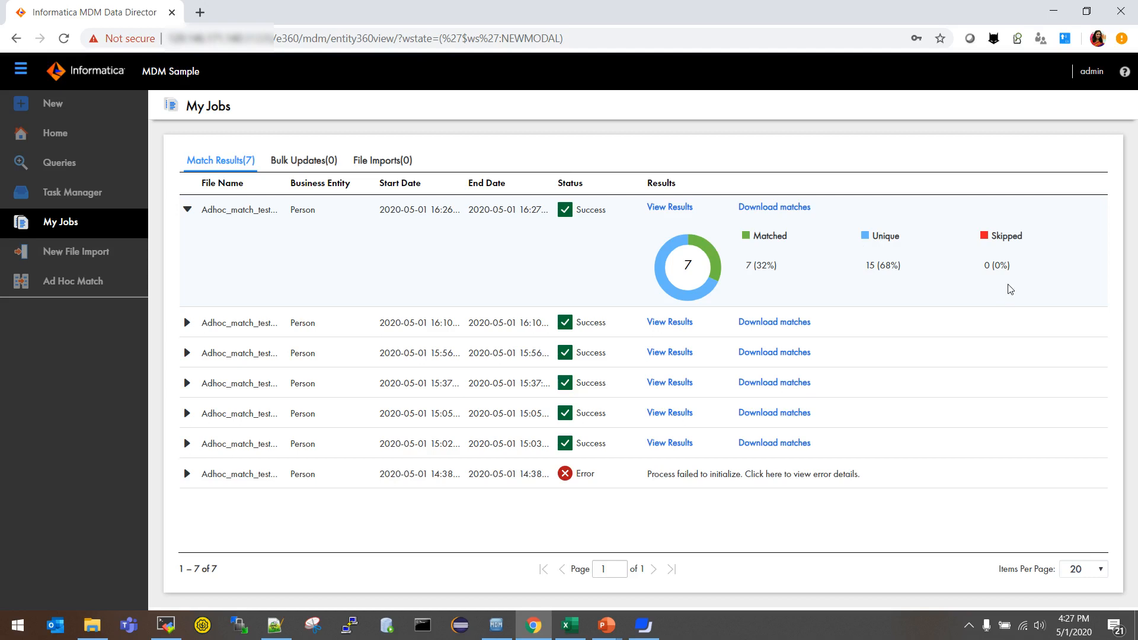
Step: Open the newest job's results listing the 7 matching records at 95% and 100% confidence
click(679, 212)
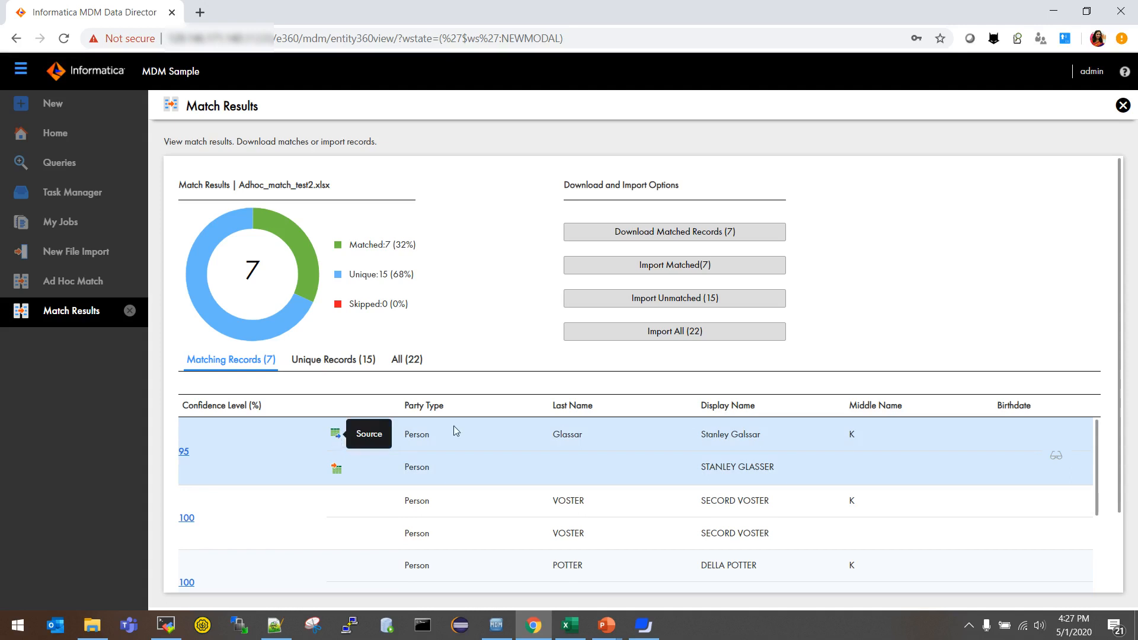
drag(696, 432, 726, 436)
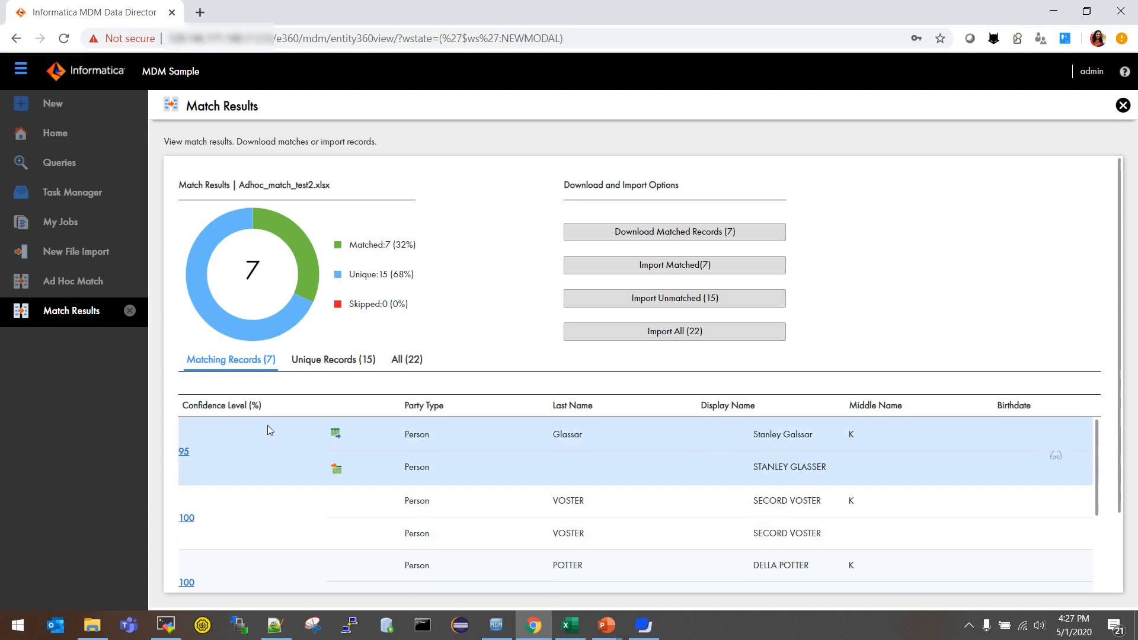
click(184, 451)
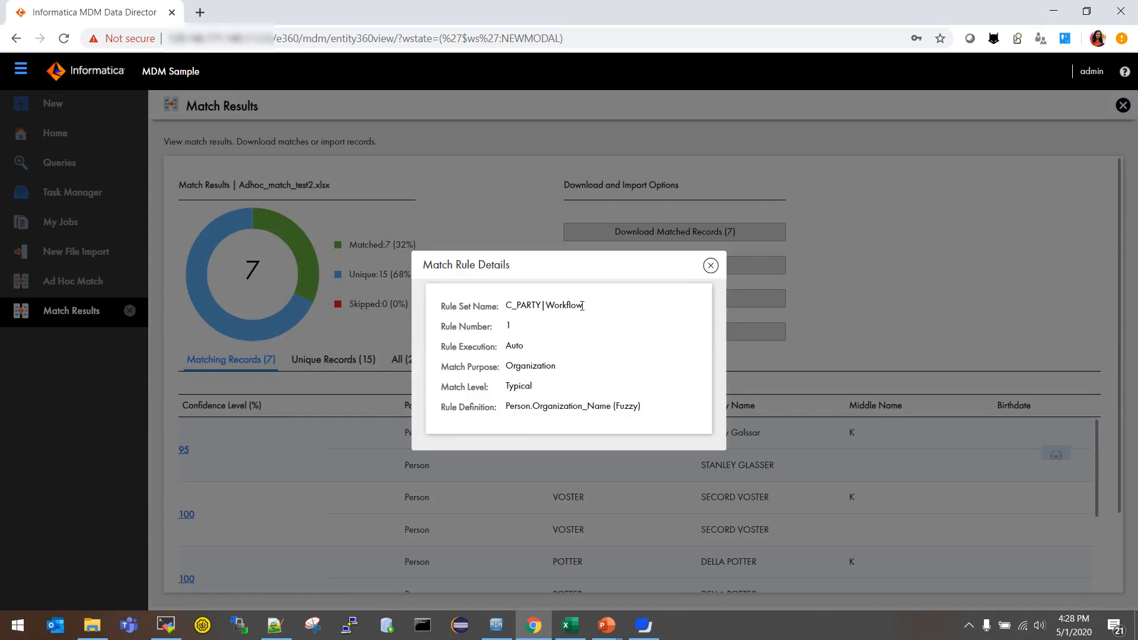
drag(586, 309, 504, 306)
click(509, 326)
triple_click(509, 325)
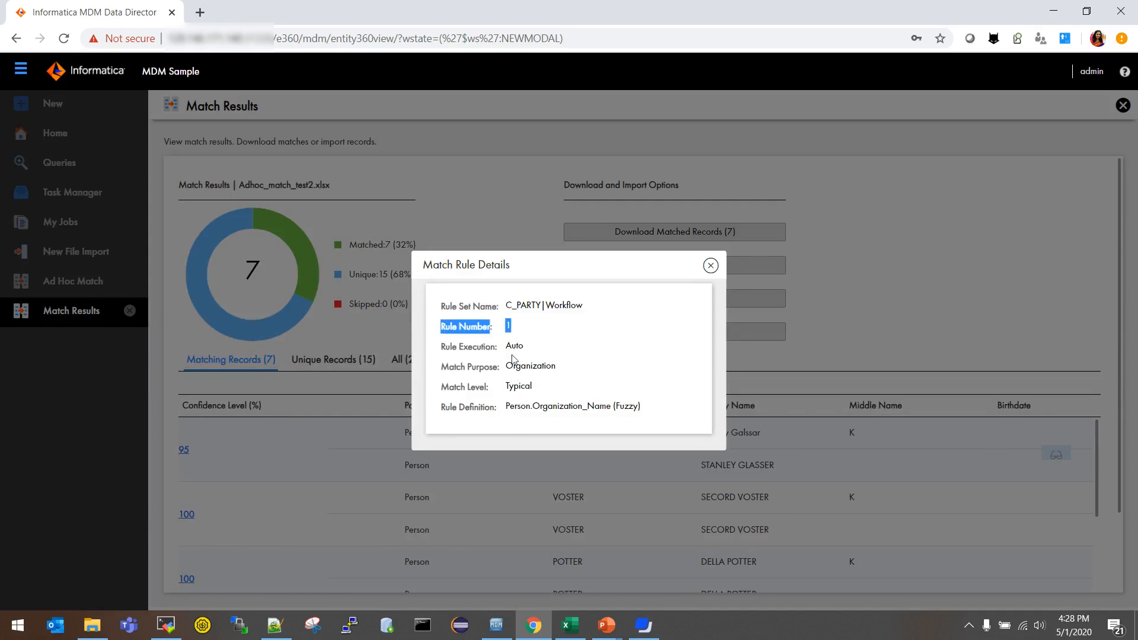
drag(505, 365, 556, 366)
click(512, 391)
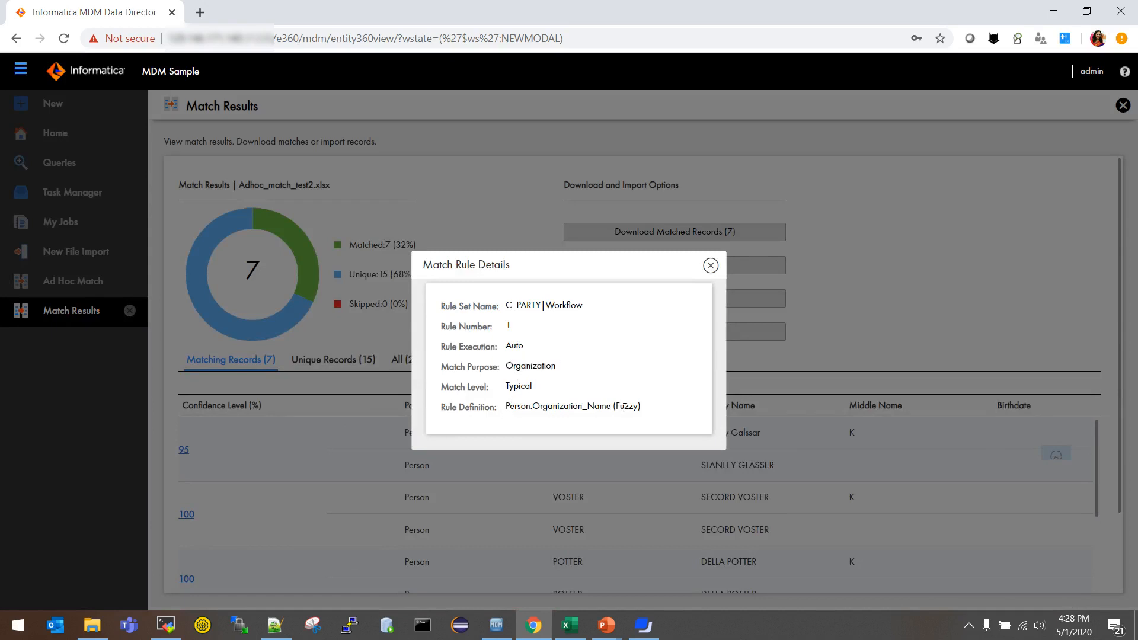
click(711, 266)
mouse_move(753, 464)
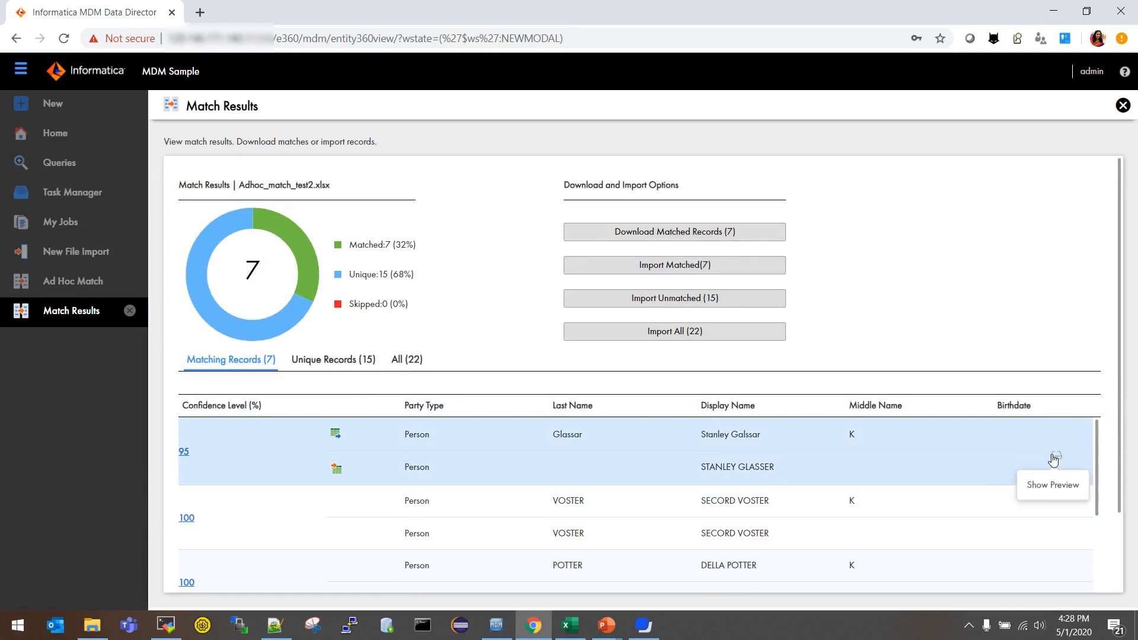
click(1054, 457)
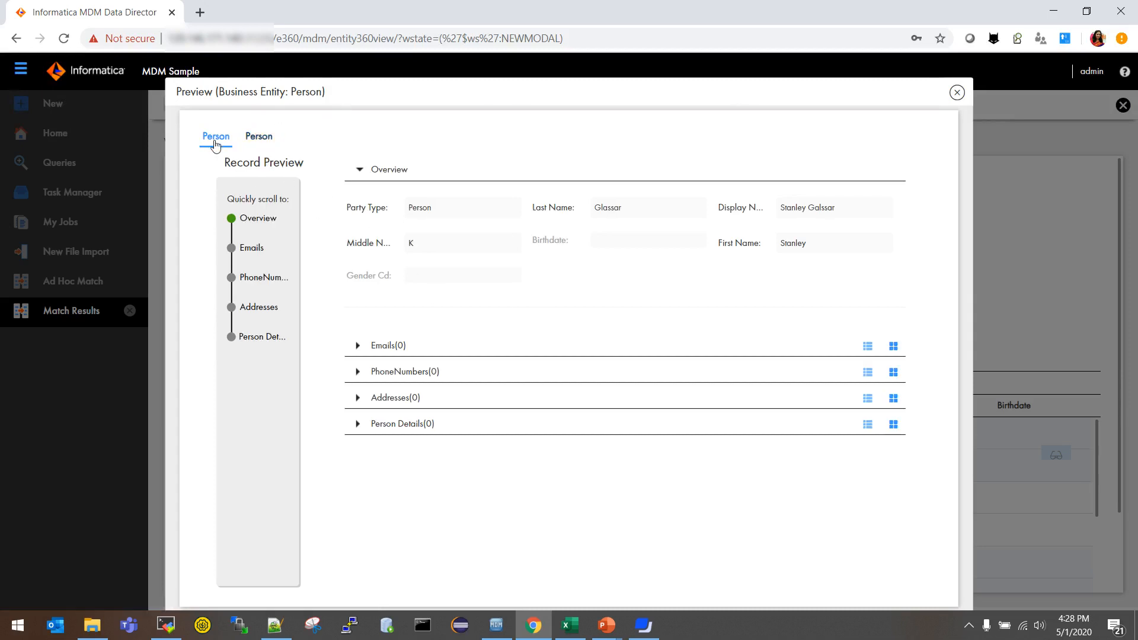
click(261, 135)
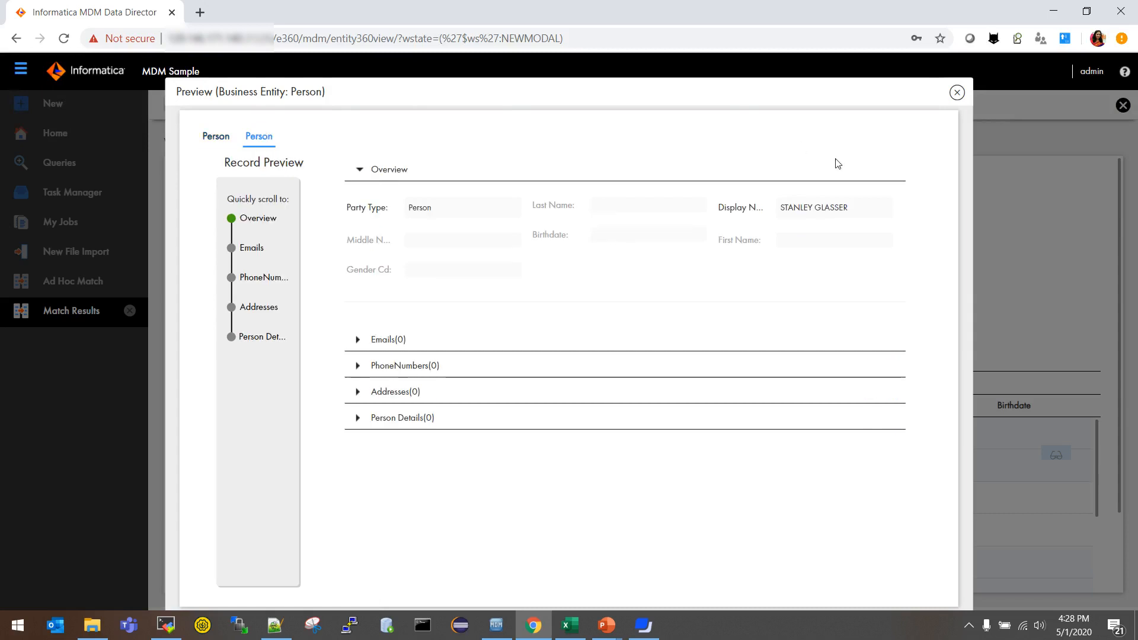
click(957, 93)
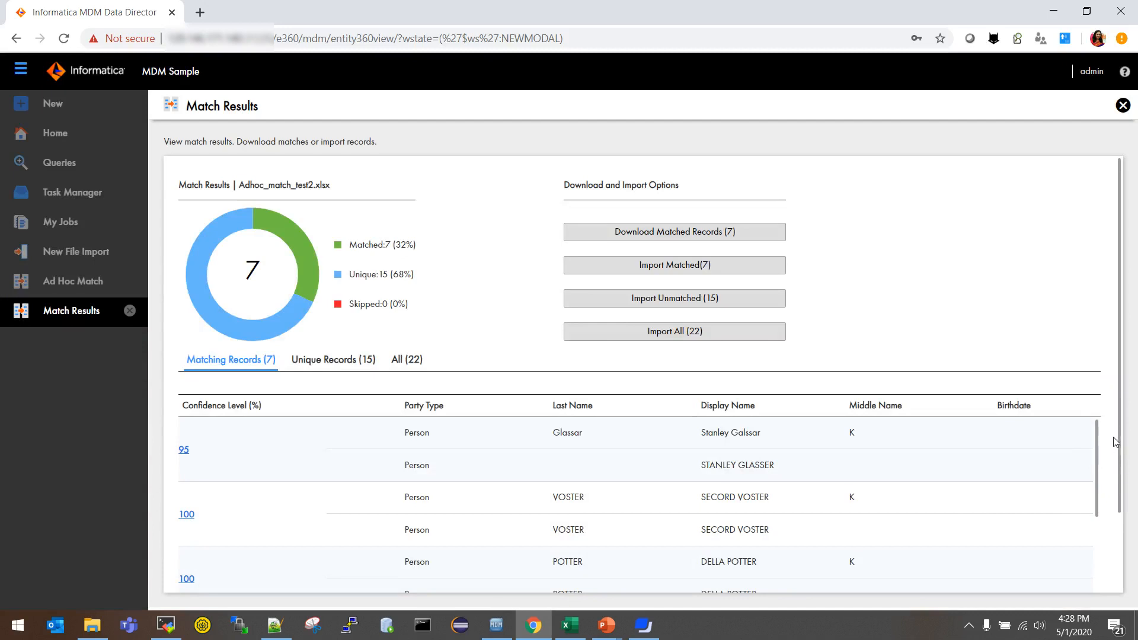
Step: List all 22 records in the match results and download the 7 matched records as SVR1.1G4AH.csv
click(349, 359)
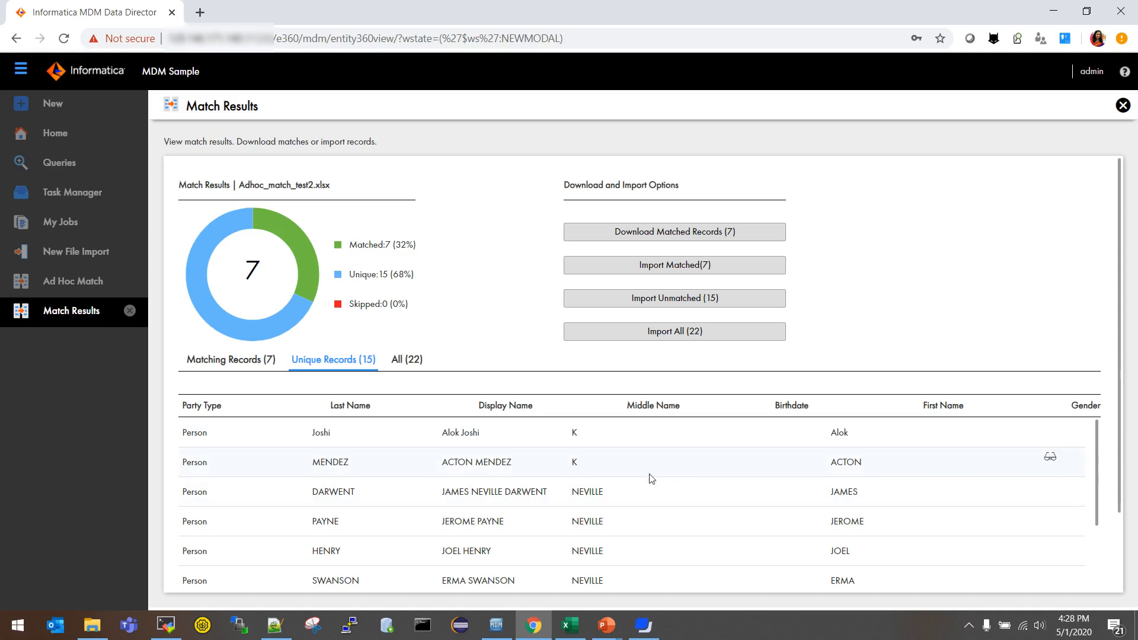
click(407, 364)
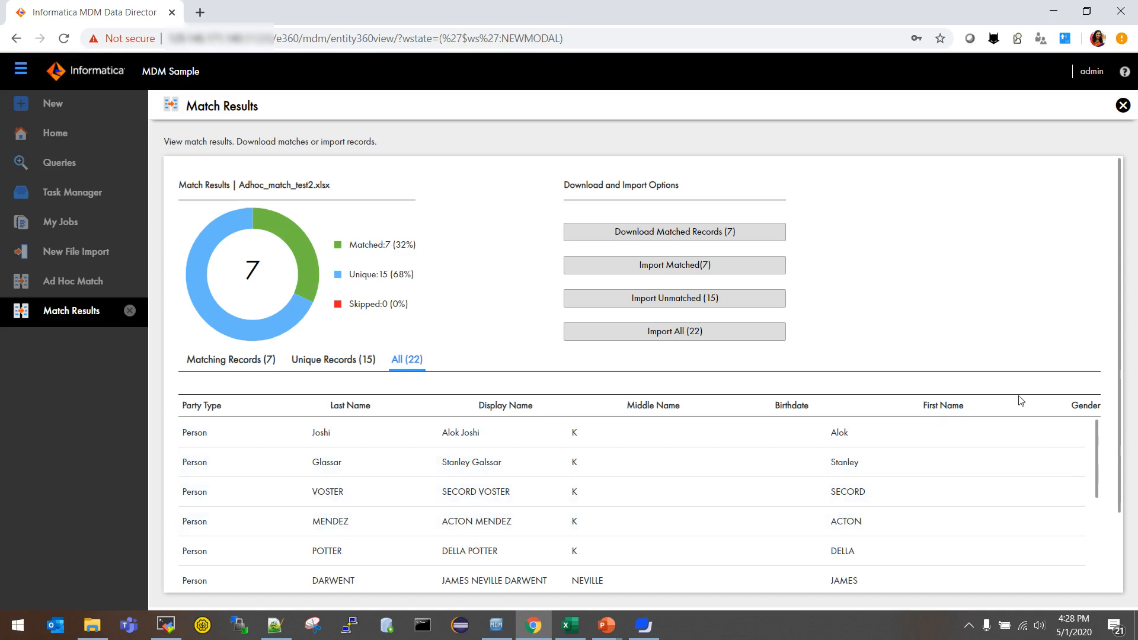
click(731, 268)
click(644, 240)
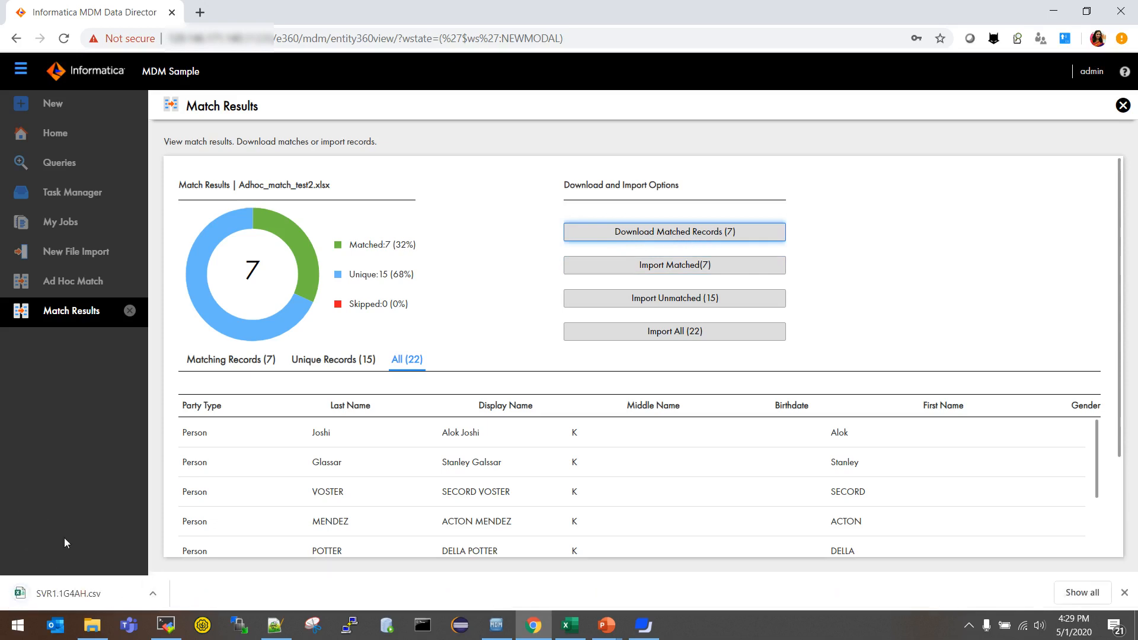
Step: Open SVR1.1G4AH.csv in Excel and check the ROW value in F2 and match row id 968 in G2
click(62, 595)
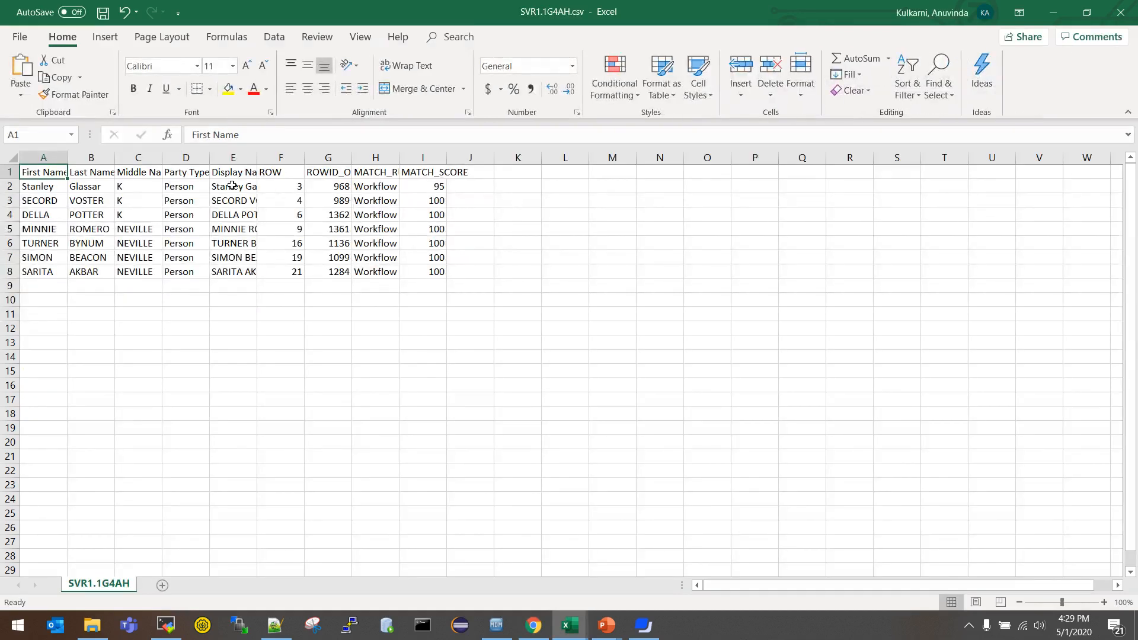
click(303, 188)
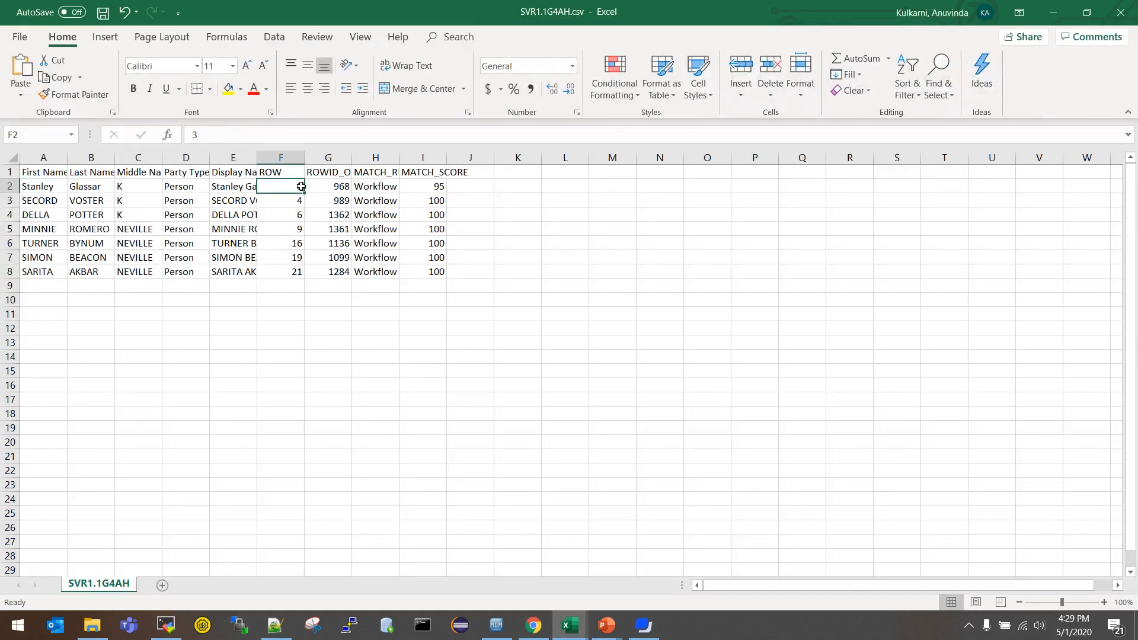
click(325, 187)
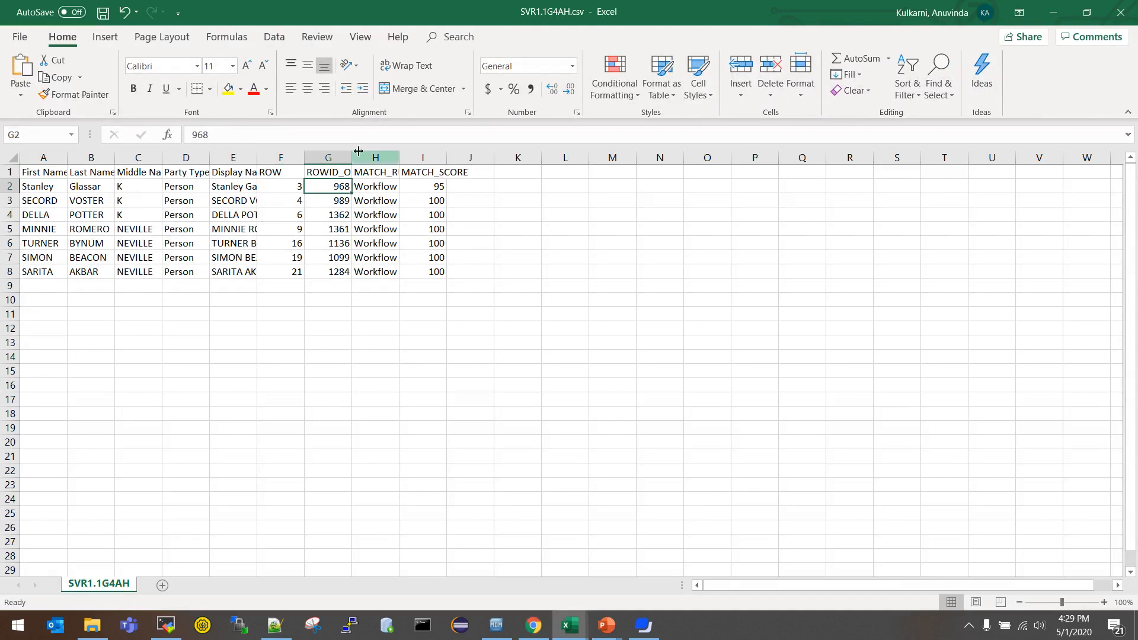
Step: Widen columns G and H, check the match score 95 in I2, then advance the slideshow
drag(352, 157, 524, 162)
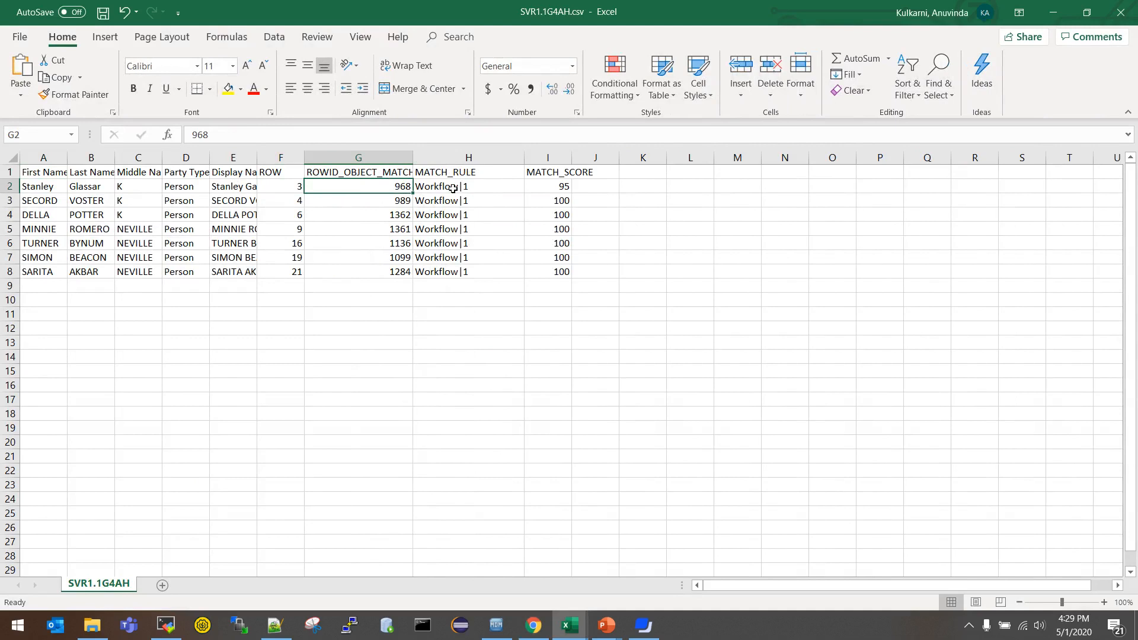
click(476, 188)
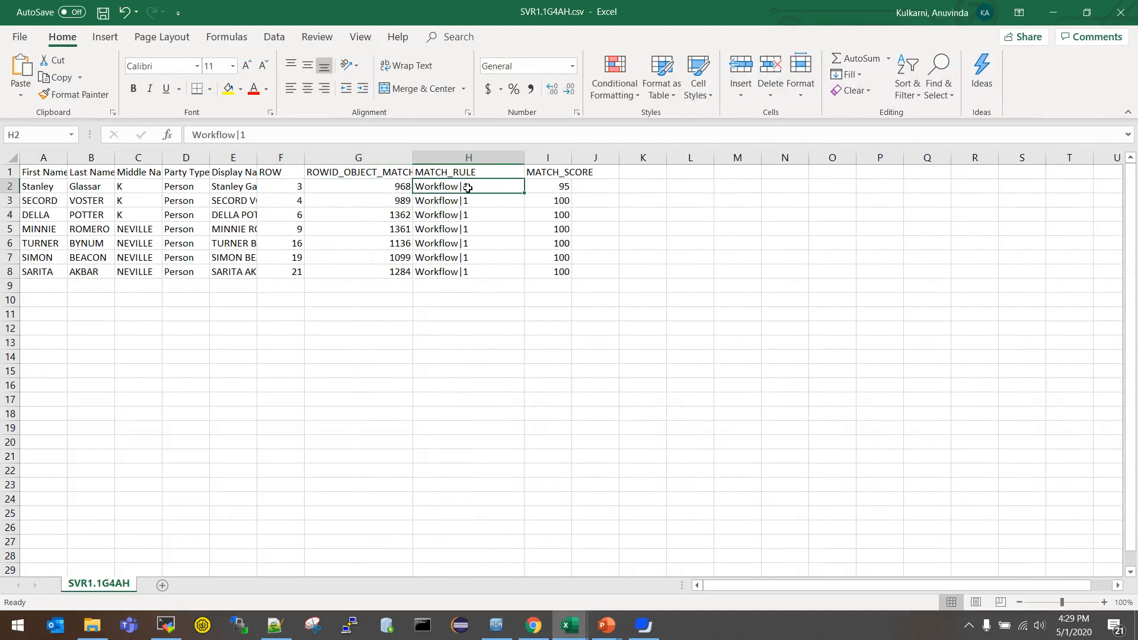
click(547, 187)
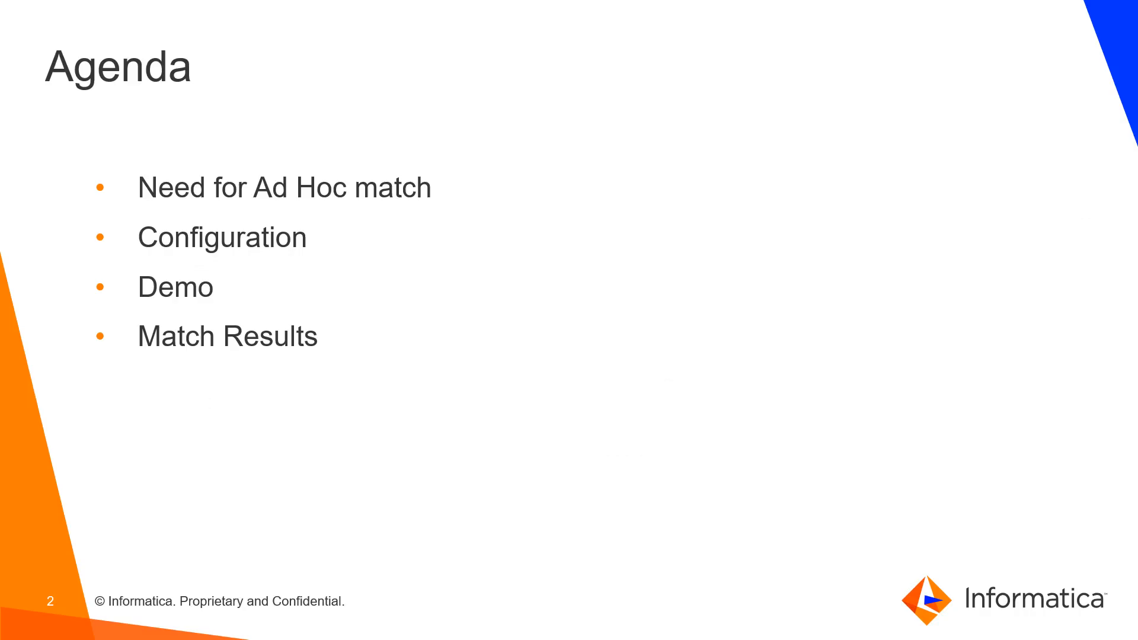
key(Right)
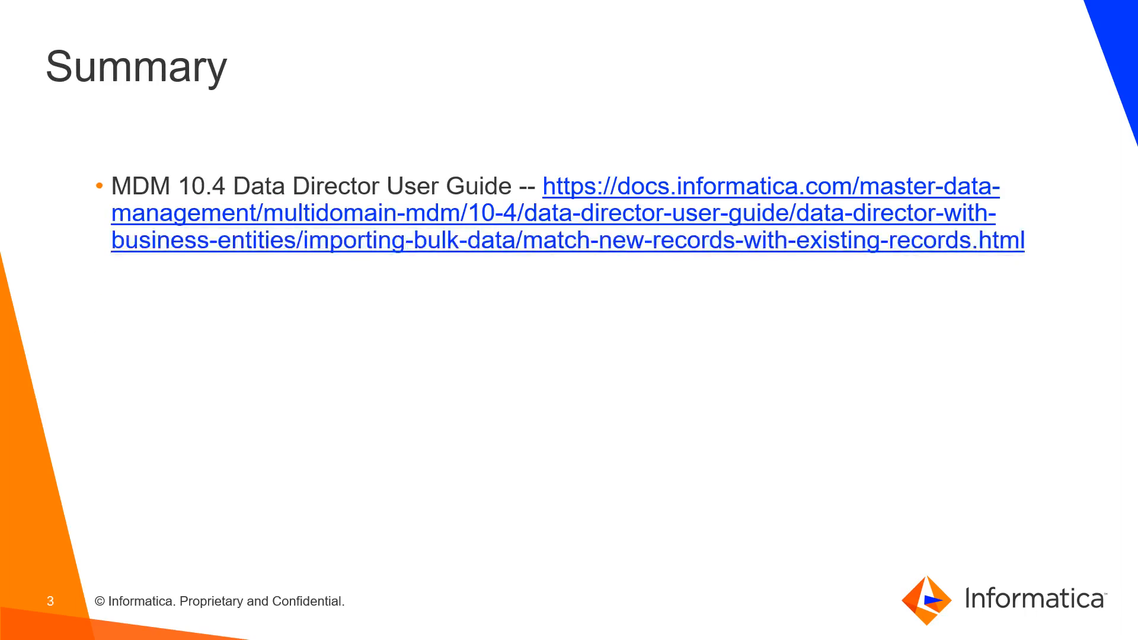